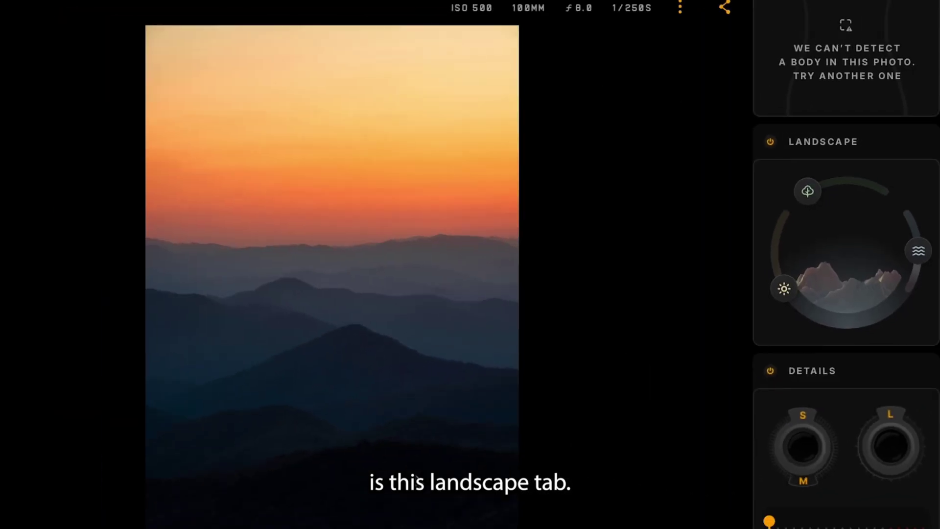
Raise Golden Hour to 22 for a warm glow and leave Dehaze at 0
mouse_move(783, 288)
left_mouse_down()
mouse_move(774, 253)
mouse_move(777, 273)
left_mouse_up()
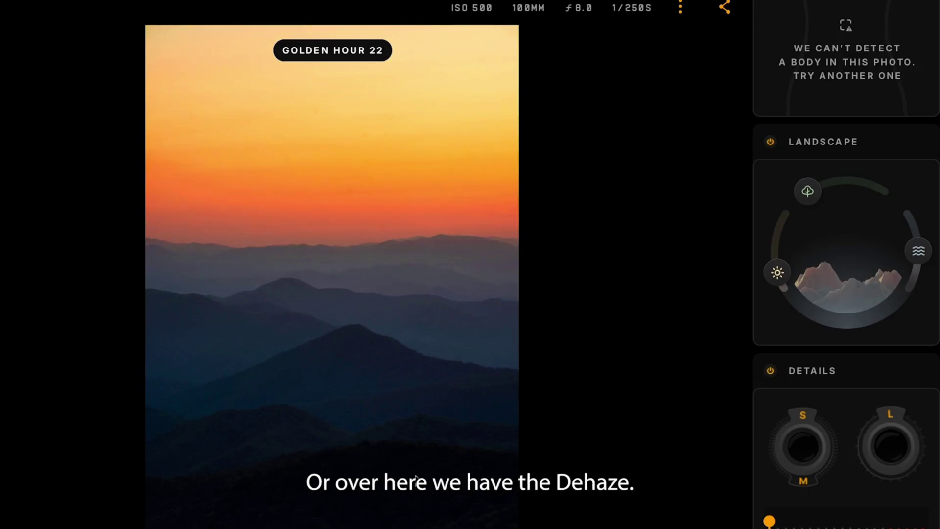
mouse_move(918, 251)
left_mouse_down()
mouse_move(904, 216)
mouse_move(910, 276)
mouse_move(914, 251)
left_mouse_up()
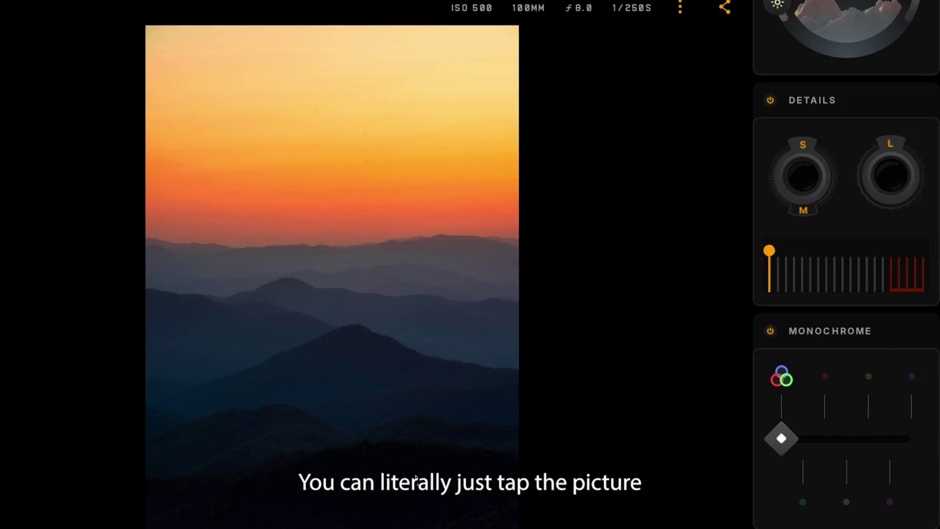
Compare against the original photo and preview a pink-cloud sky without keeping it
left_click(332, 257)
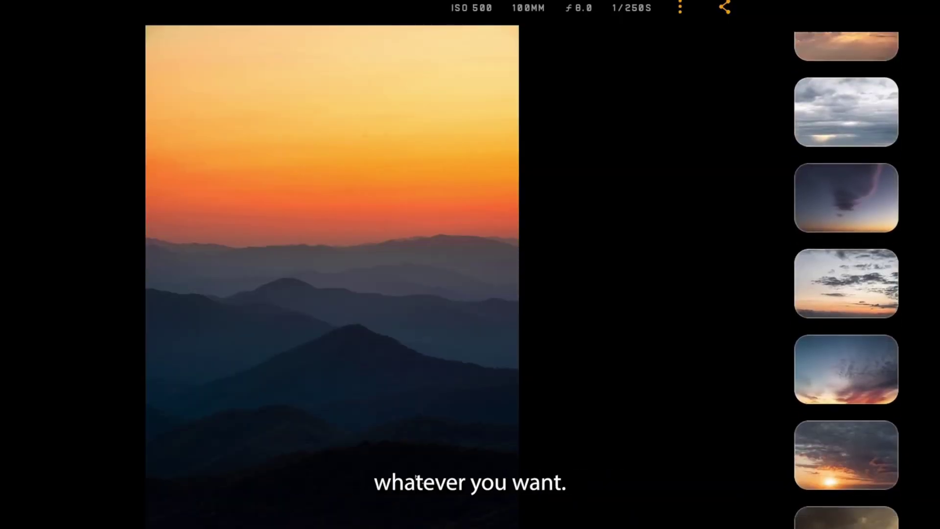
scroll(846, 280, "down", 5)
left_click(846, 172)
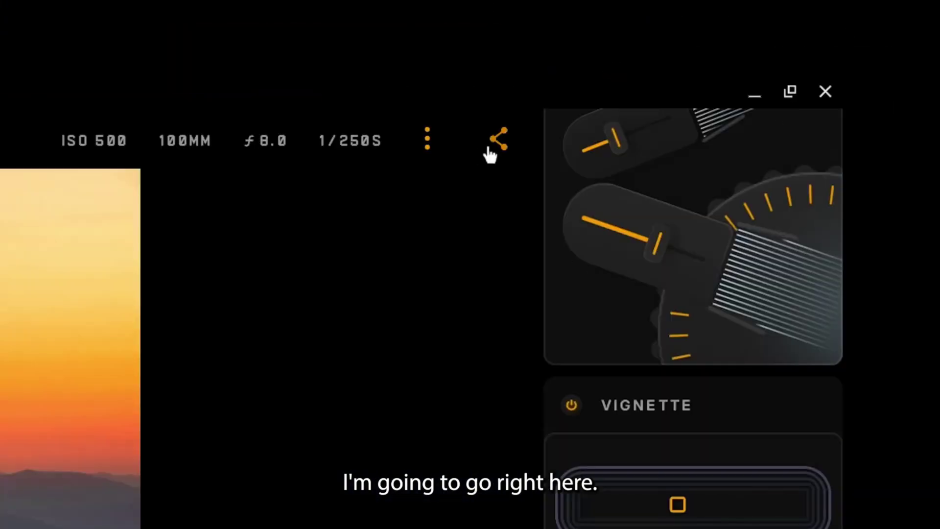
Save a copy of the edited sunset photo to the photo gallery via Share
left_click(724, 9)
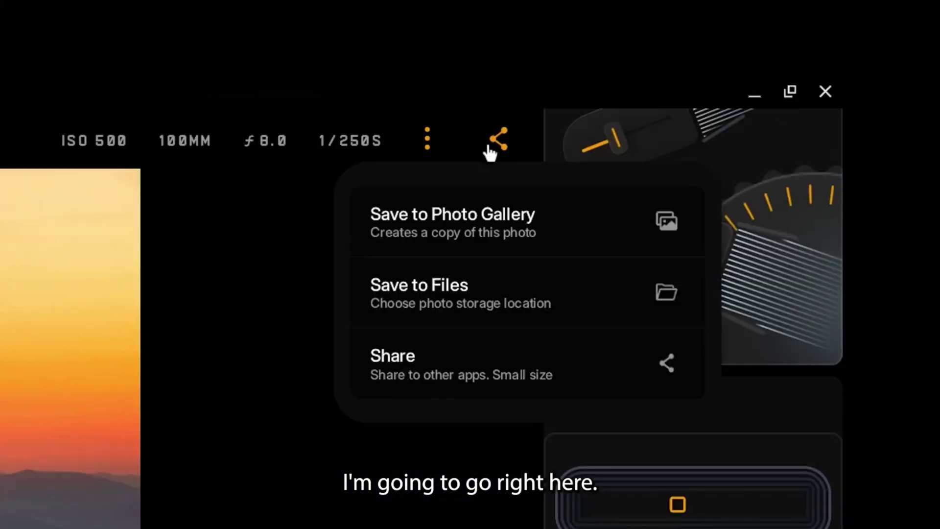
left_click(486, 230)
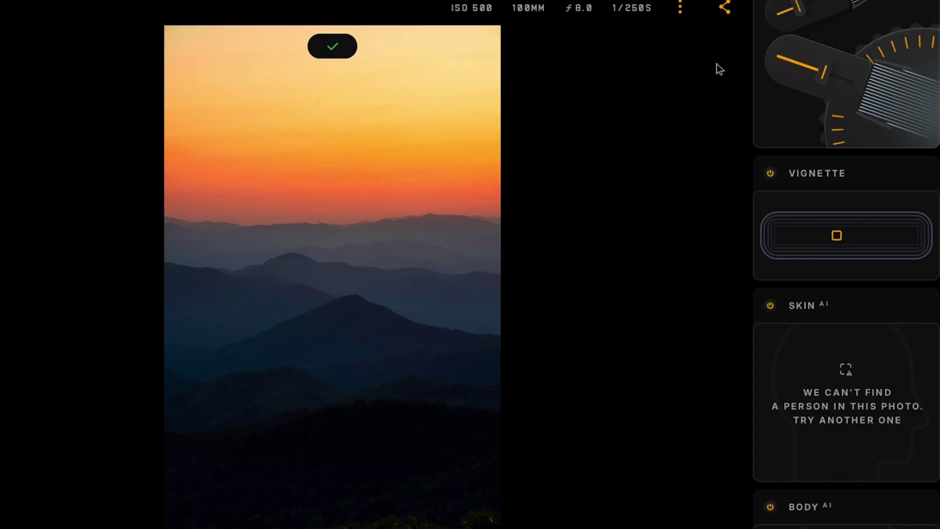